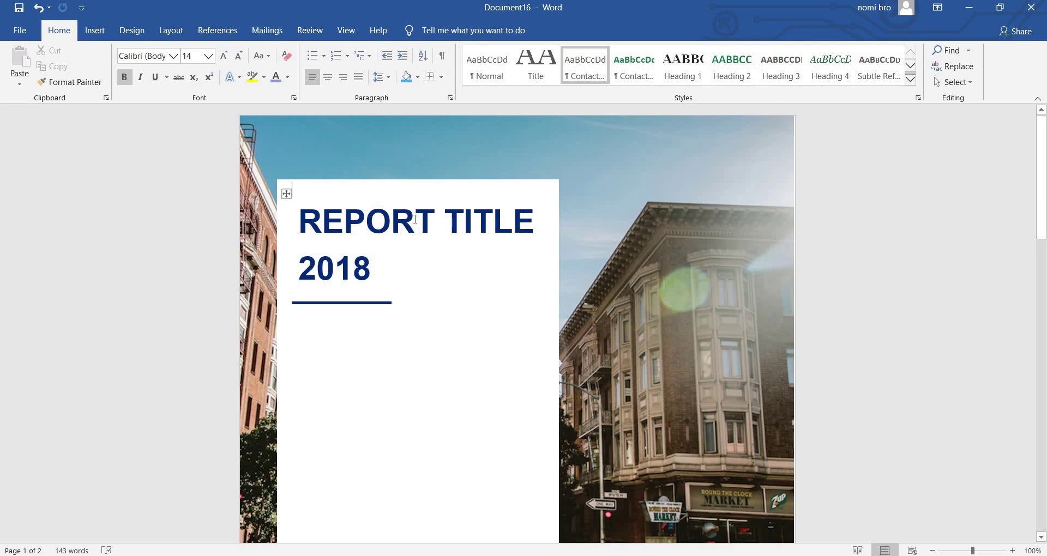
Step: Replace the REPORT TITLE text with SEOSTOPSTOP and resize the title text box
left_click_drag(415, 220, 535, 221)
key("BackSpace")
key("BackSpace")
key("BackSpace")
key("BackSpace")
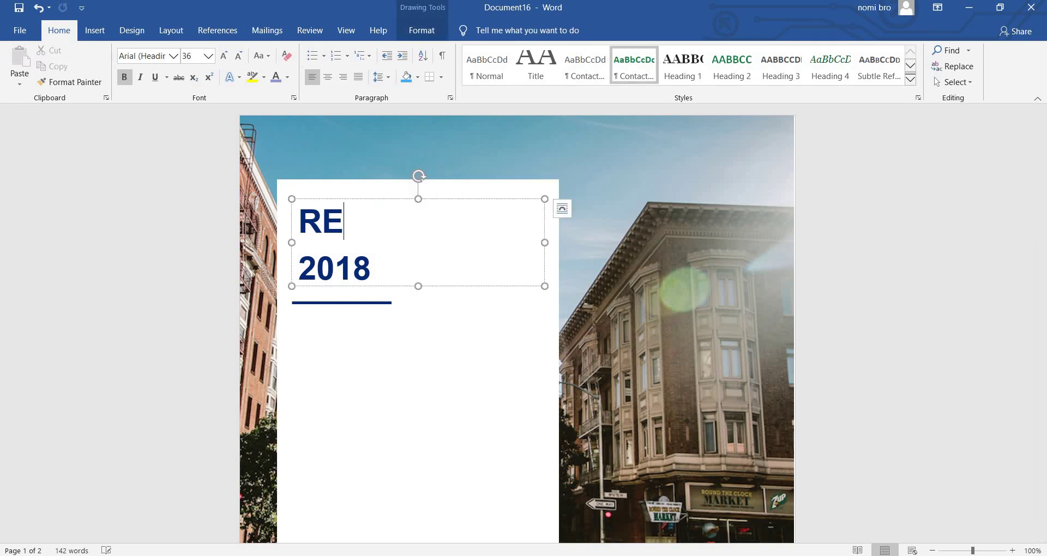
key("BackSpace")
key("BackSpace")
type("SE")
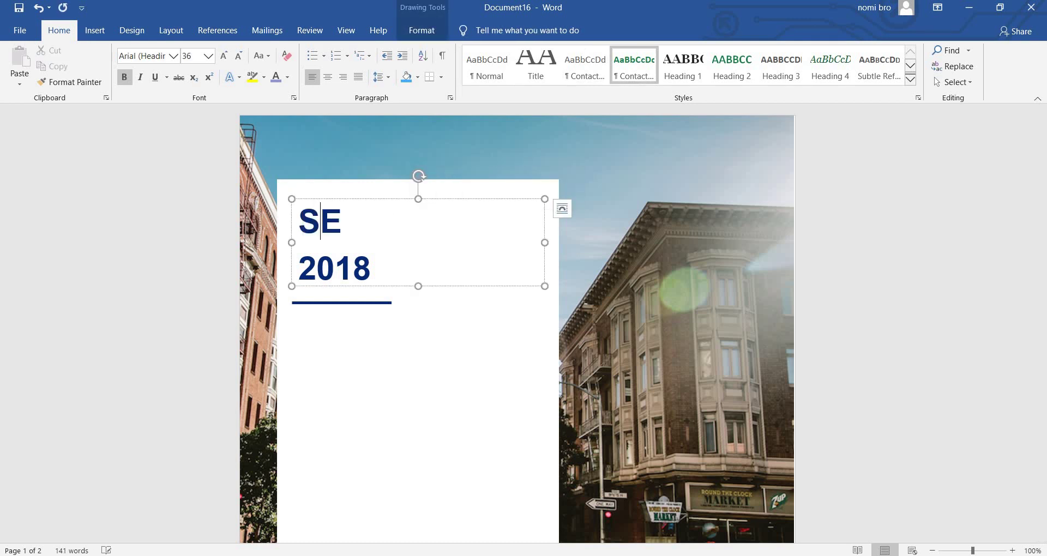
type("O")
type("STOPS")
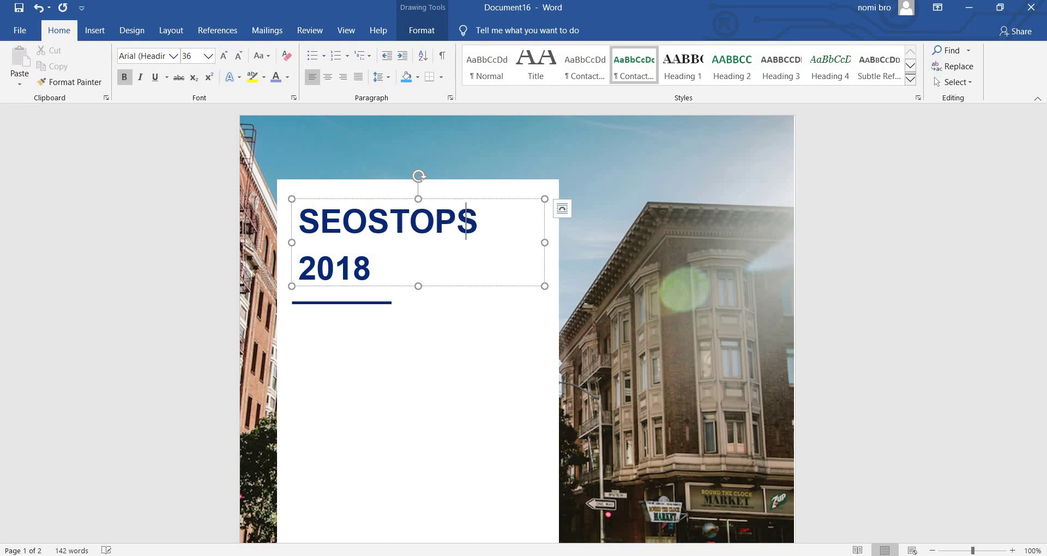
type("TOP")
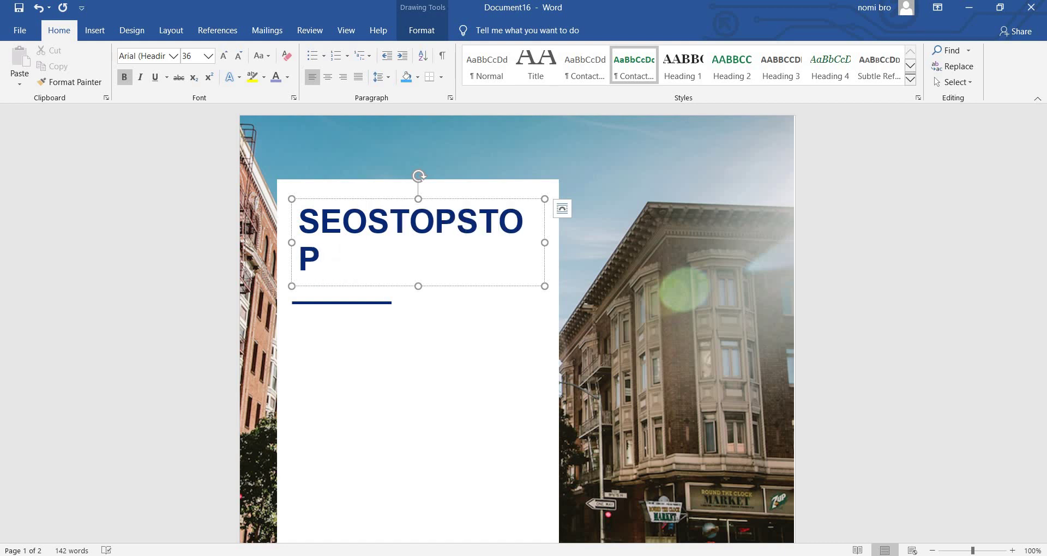
key("BackSpace")
type("2018")
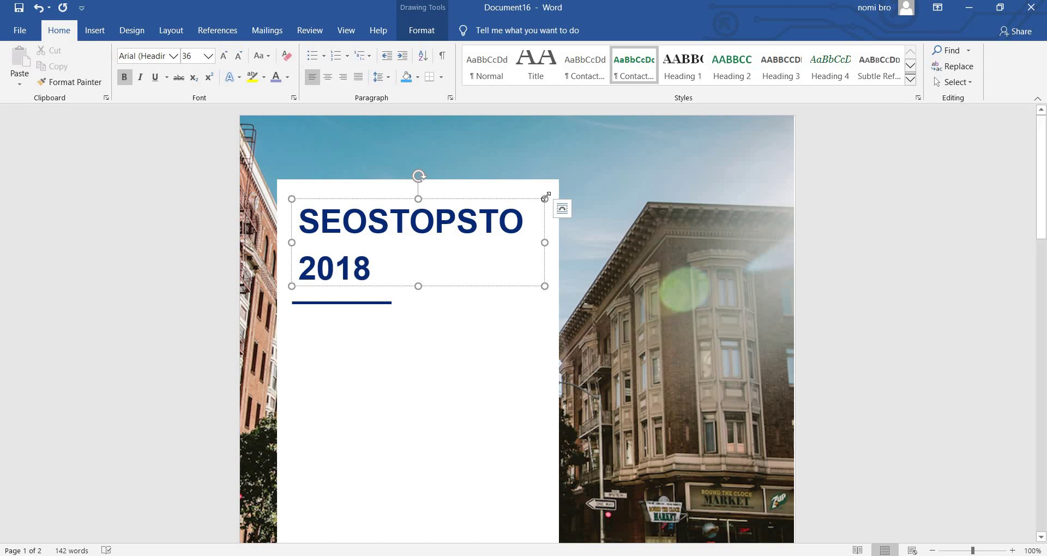
left_click_drag(547, 197, 607, 211)
left_click(534, 214)
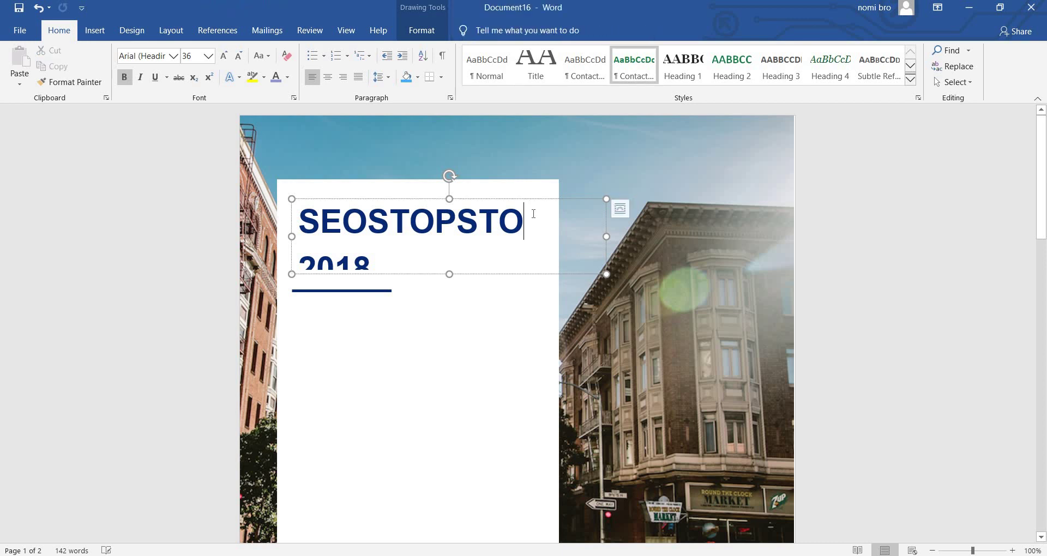
type("P")
Step: Make the title box taller and change the year 2018 to 2022
left_click_drag(450, 275, 450, 295)
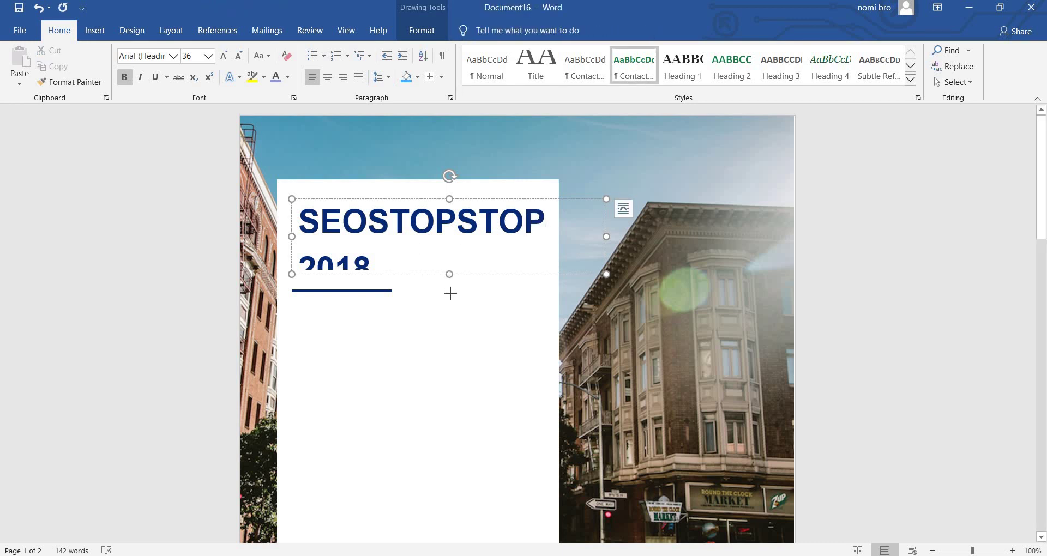
left_click(389, 264)
key("BackSpace")
key("BackSpace")
key("BackSpace")
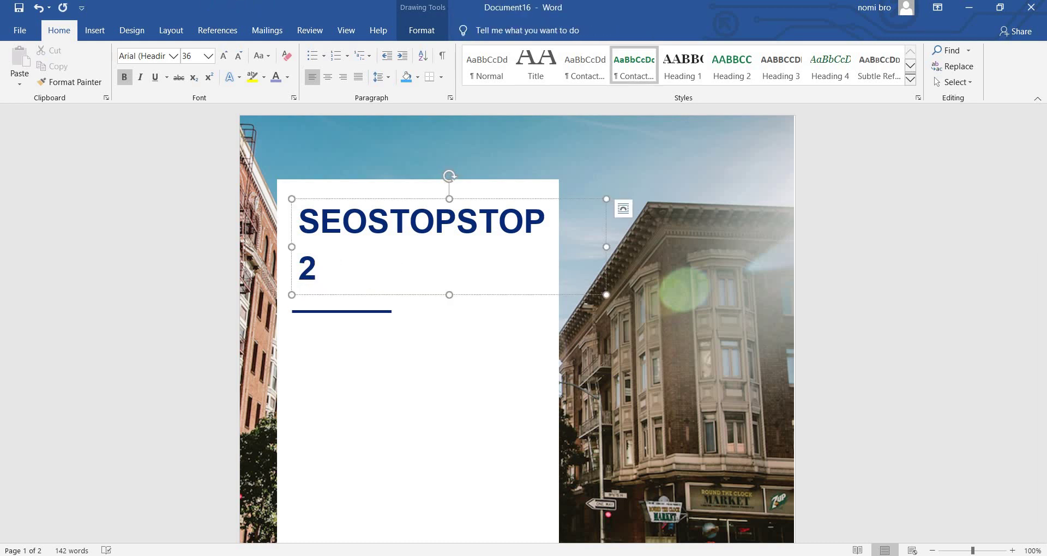
type("022")
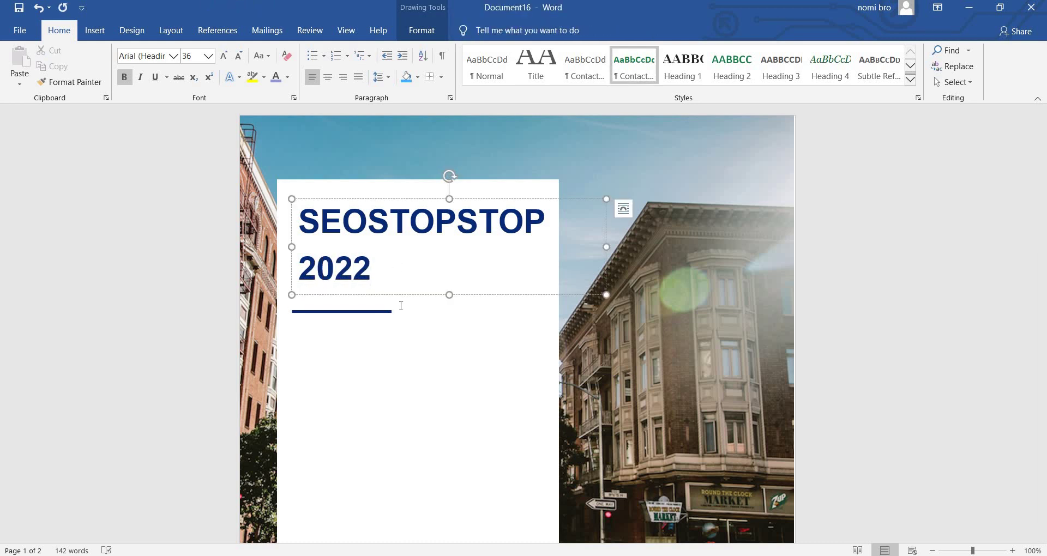
left_click(395, 344)
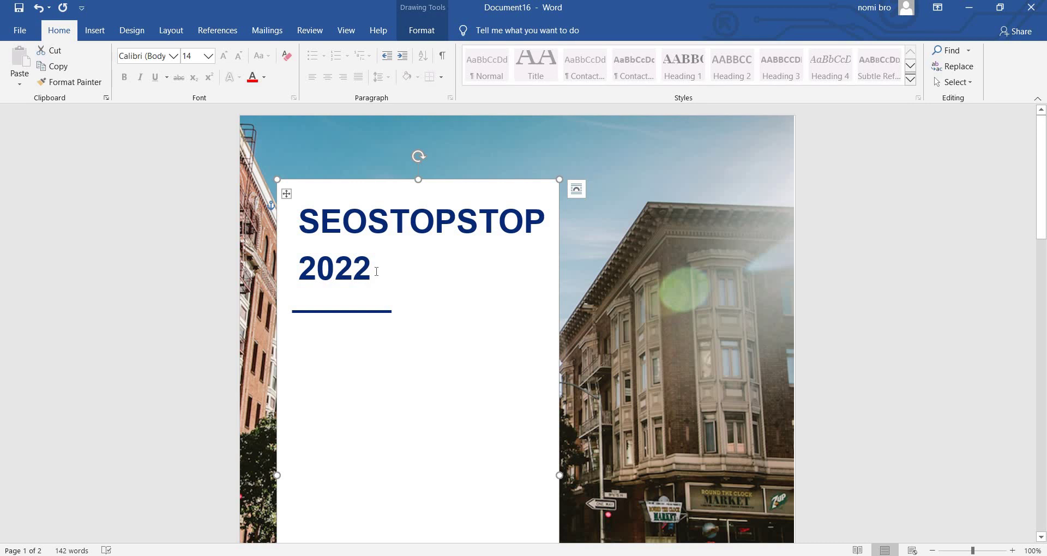
left_click(622, 304)
right_click(623, 306)
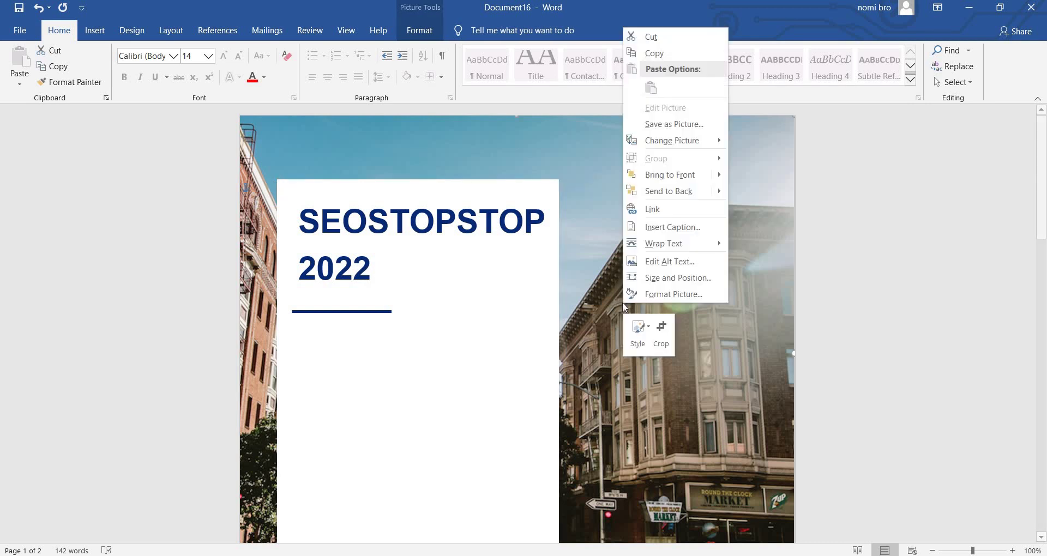
key("Escape")
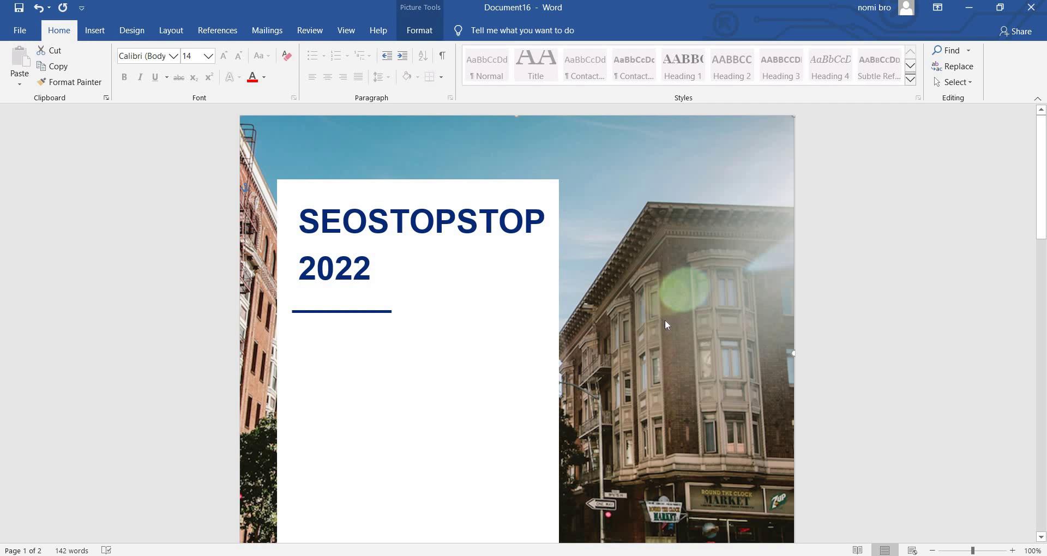
right_click(665, 320)
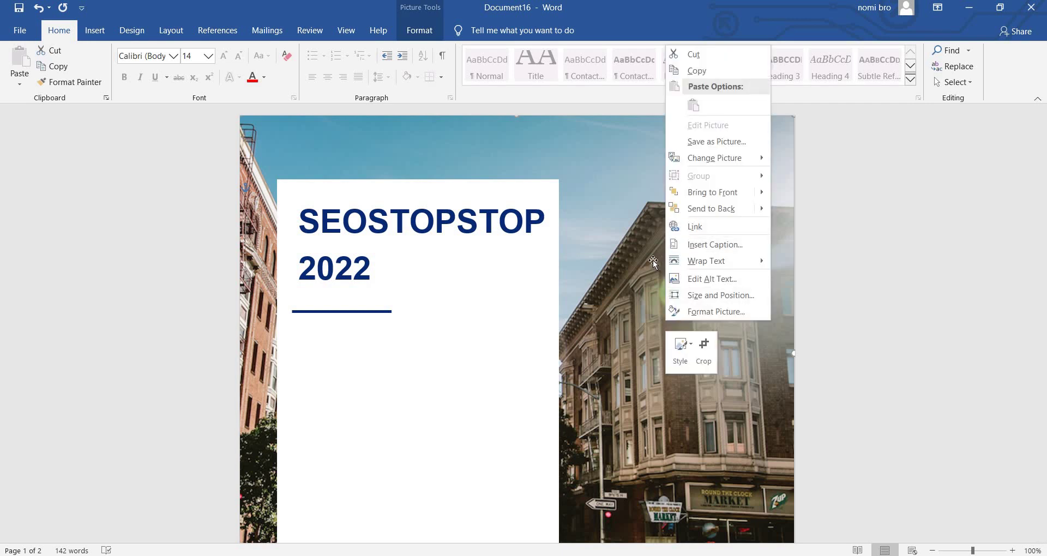
key("Escape")
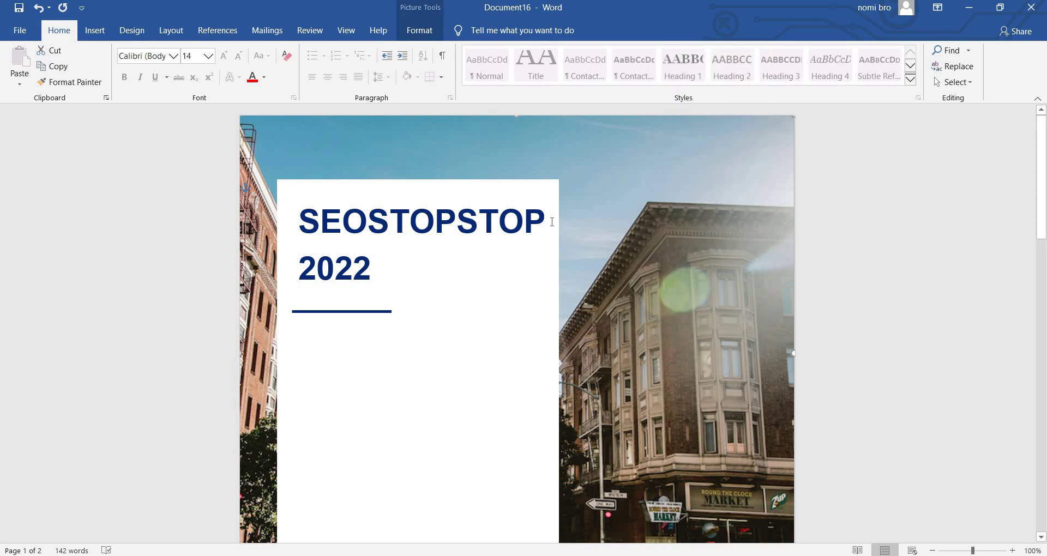
left_click_drag(545, 221, 243, 218)
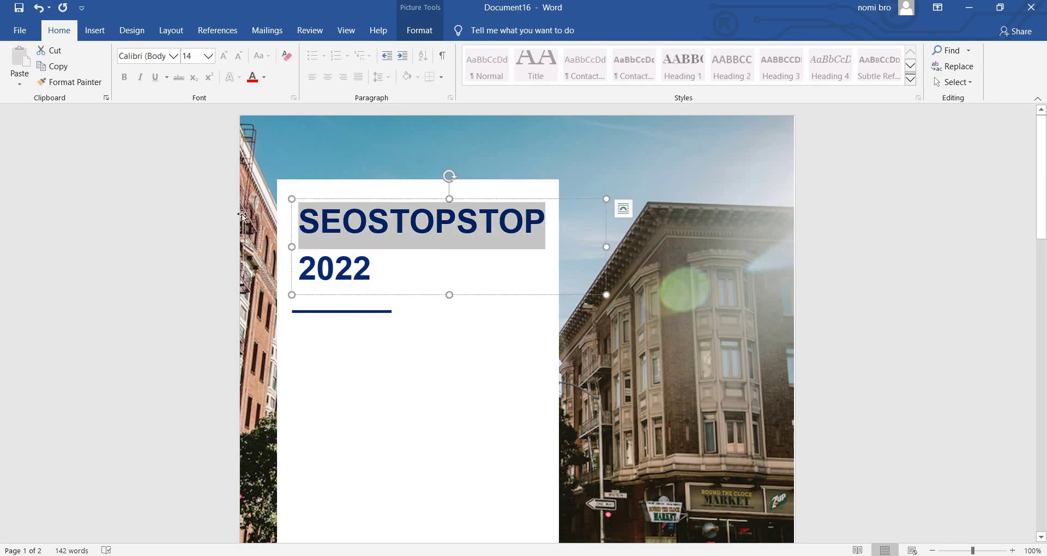
Step: Set the title in Algerian, trying 28 pt before settling on 36 pt
left_click(294, 172)
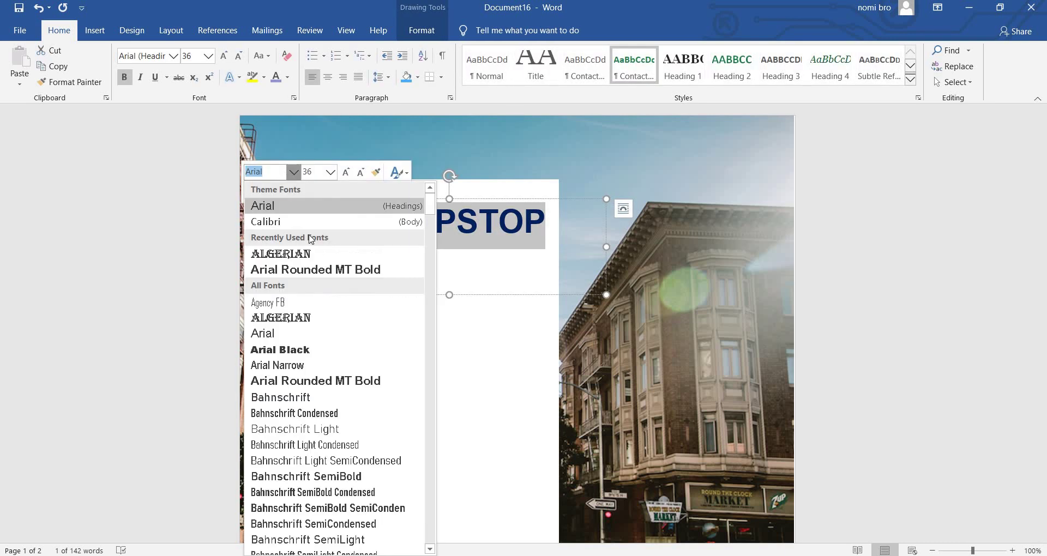
left_click(297, 317)
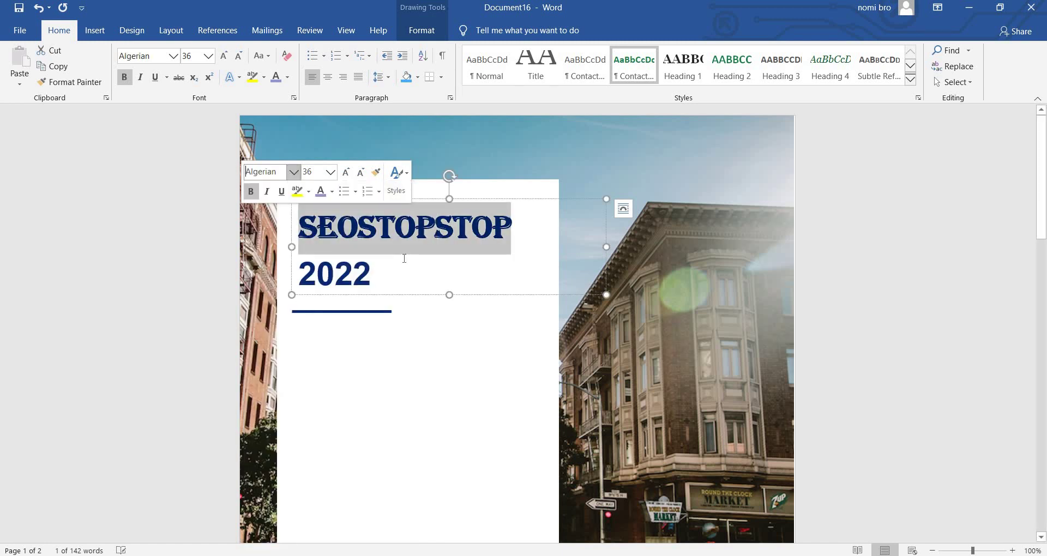
left_click(330, 172)
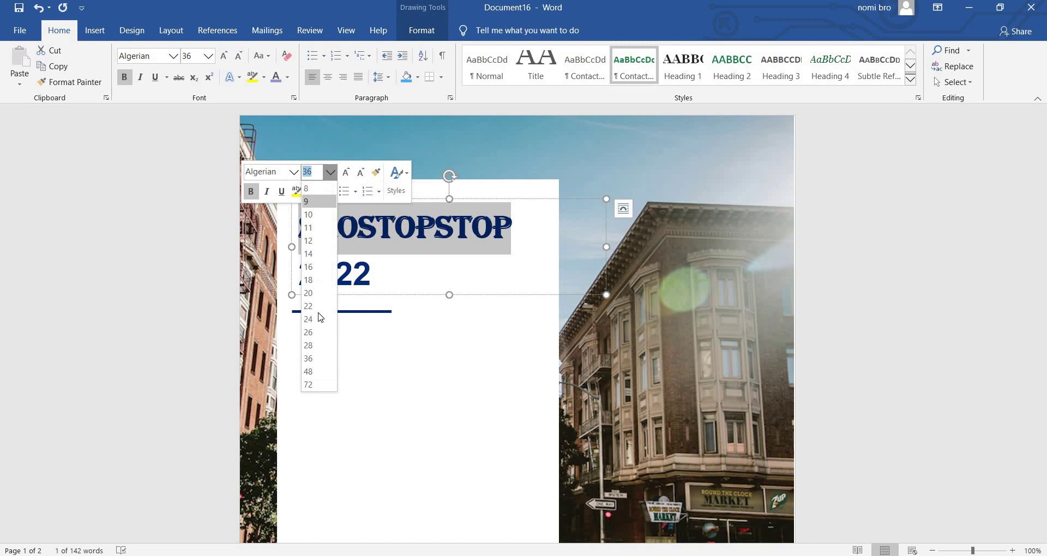
left_click(315, 347)
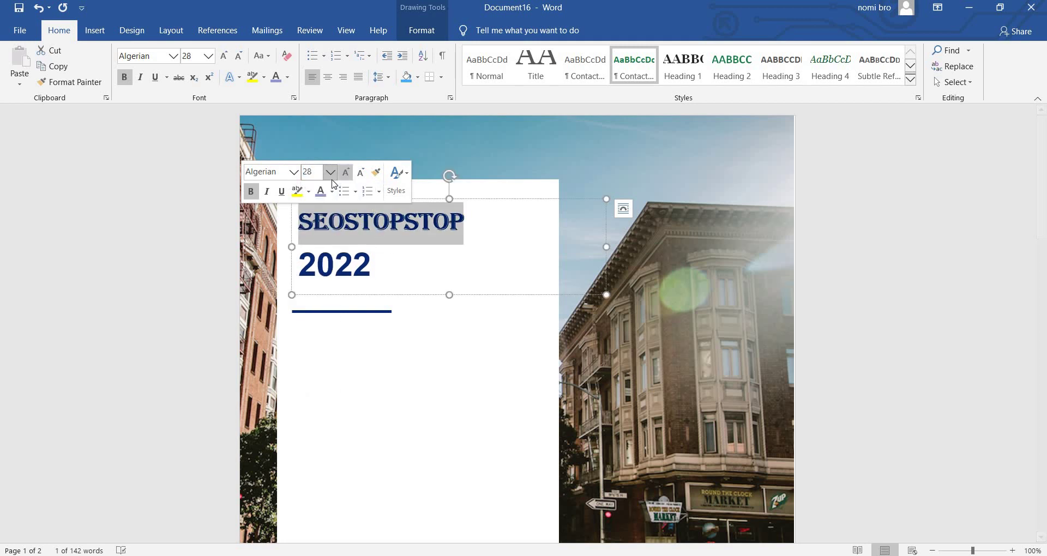
left_click(331, 172)
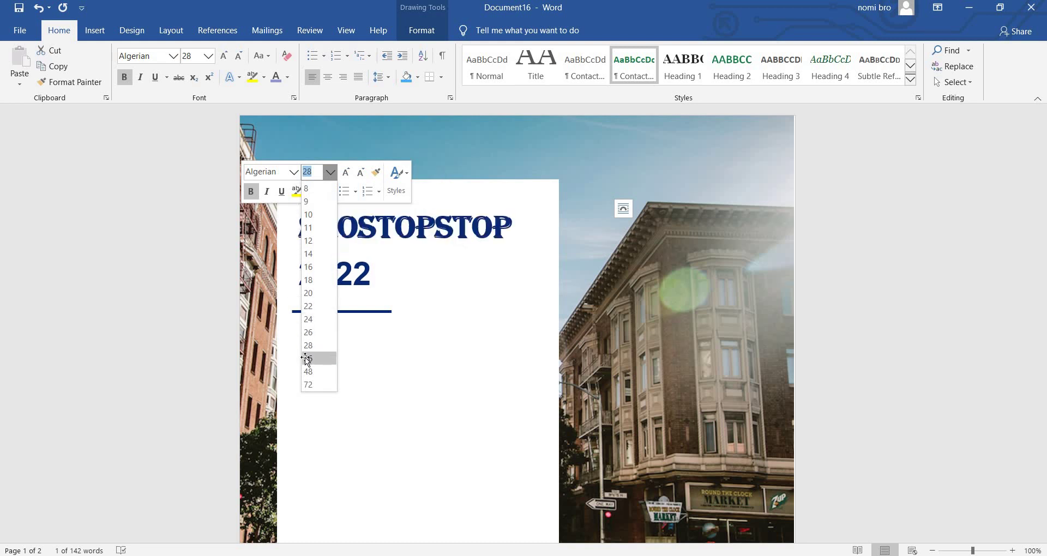
left_click(306, 360)
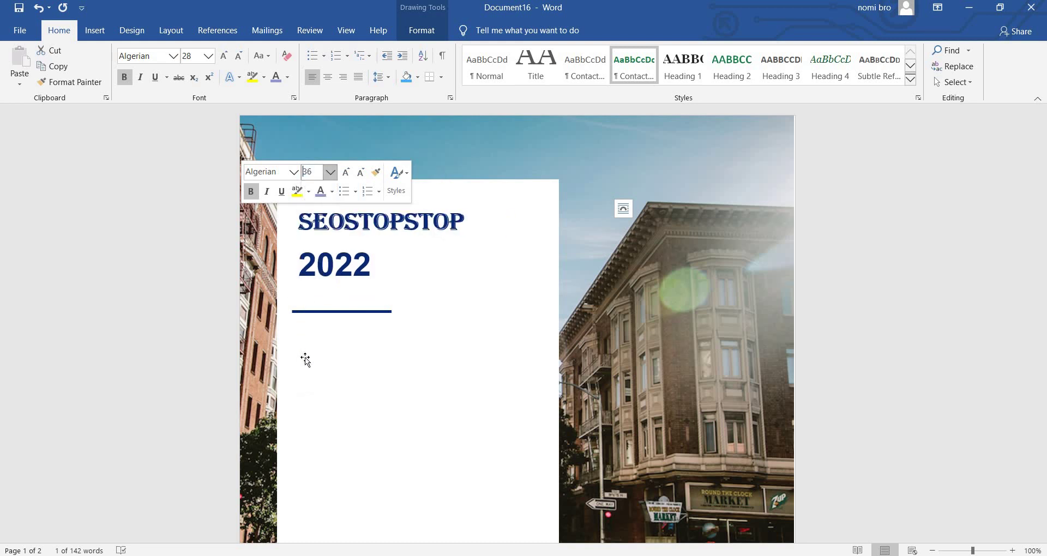
Step: Make the title non-bold, italic and underlined, with yellow highlight and light-blue font colour
left_click(251, 192)
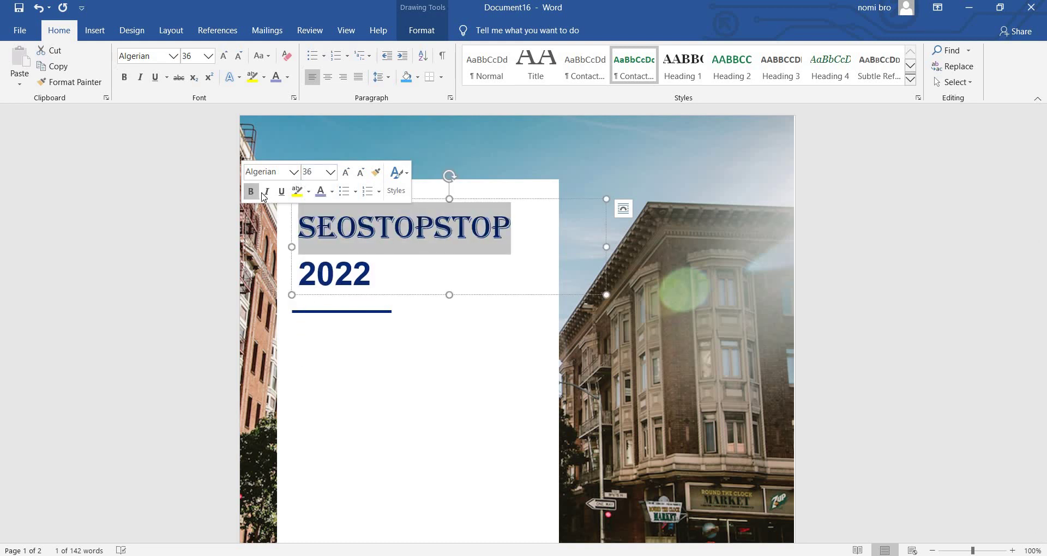
left_click(266, 191)
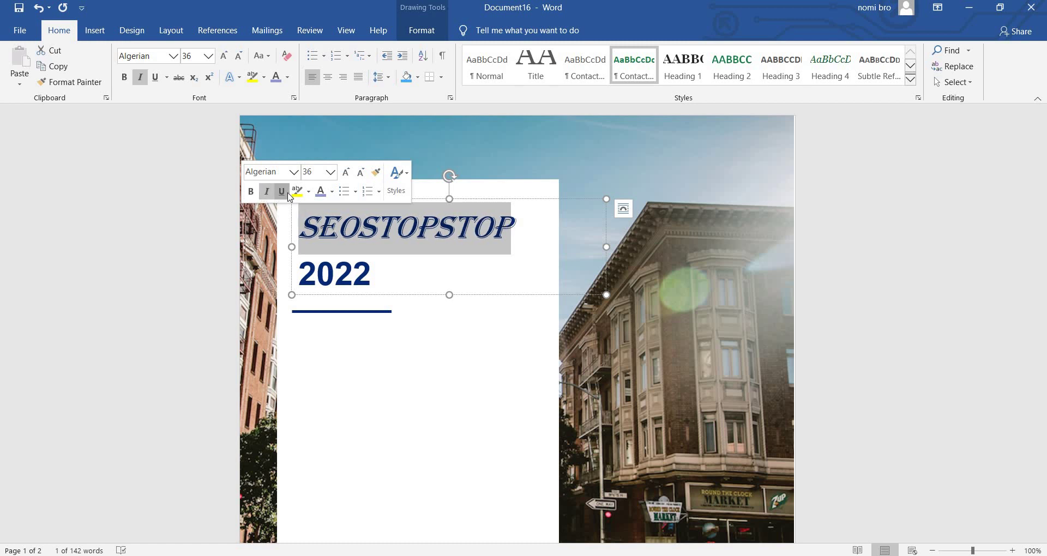
left_click(282, 192)
left_click(308, 193)
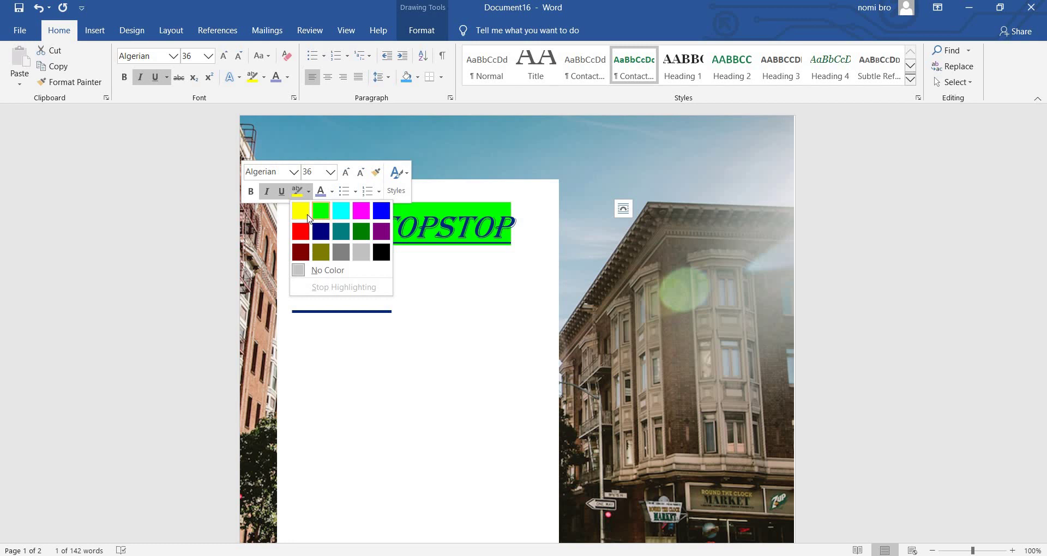
left_click(300, 216)
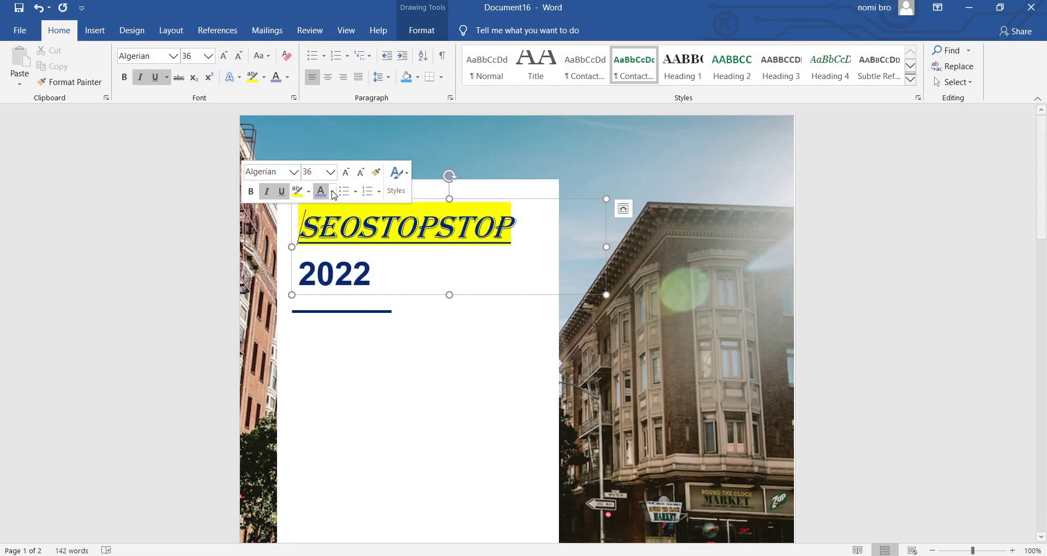
left_click(332, 192)
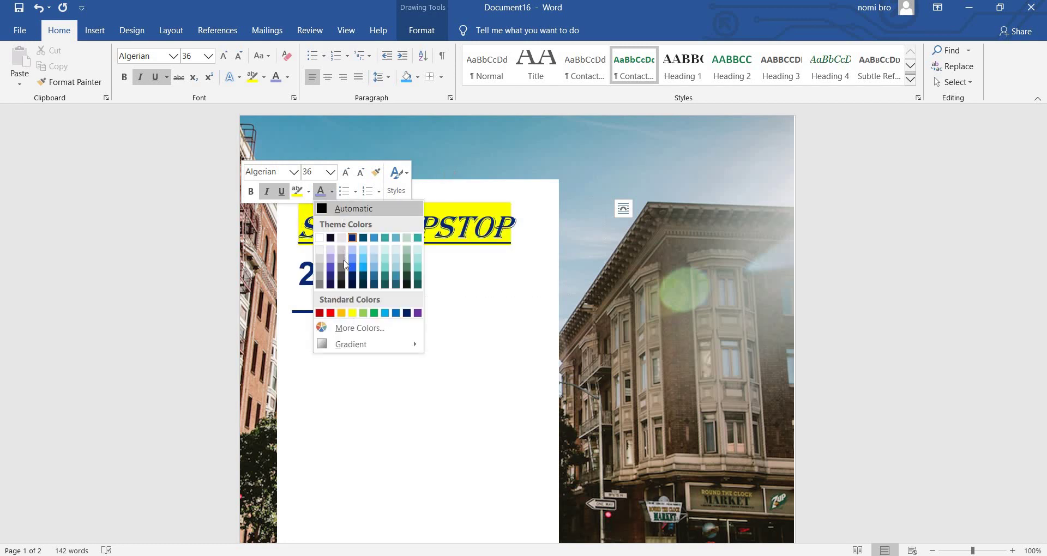
left_click(362, 259)
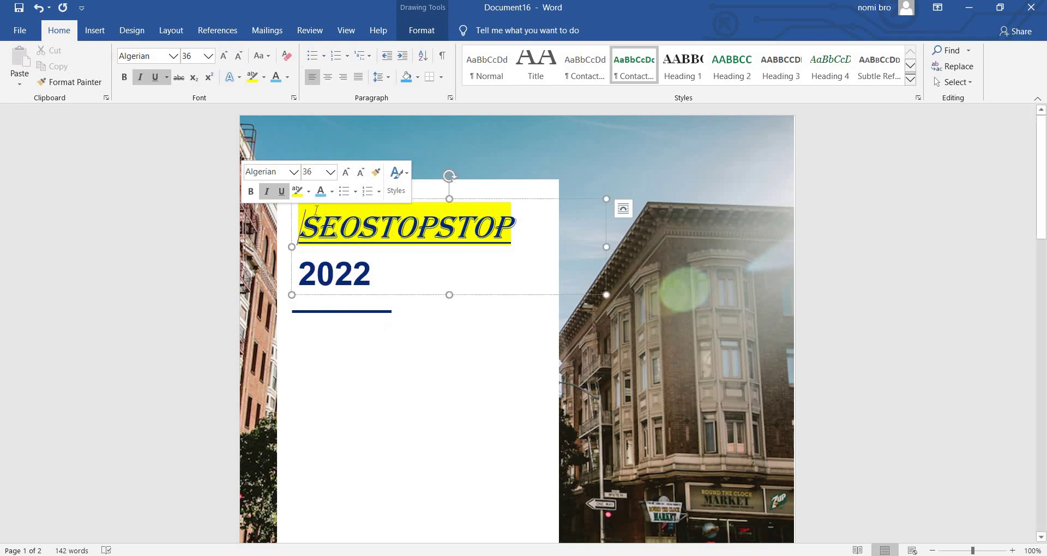
Step: Shrink the title's font size, then restore it to 36 pt
left_click(358, 174)
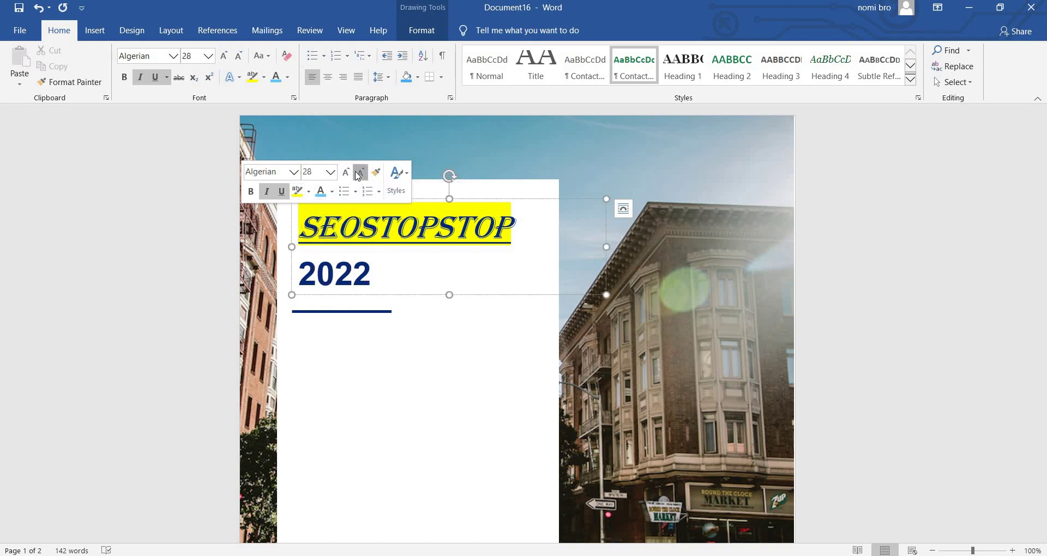
left_click(358, 175)
left_click(344, 175)
left_click(344, 174)
left_click(344, 174)
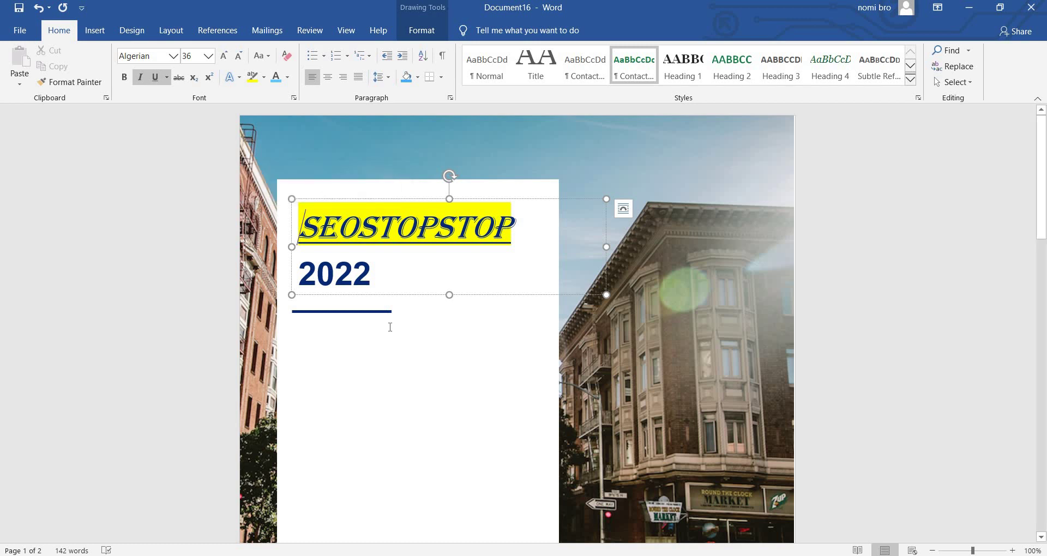
Step: Reselect the title and view the font colour gradient options, closing them unapplied
key("Escape")
left_click_drag(513, 227, 299, 226)
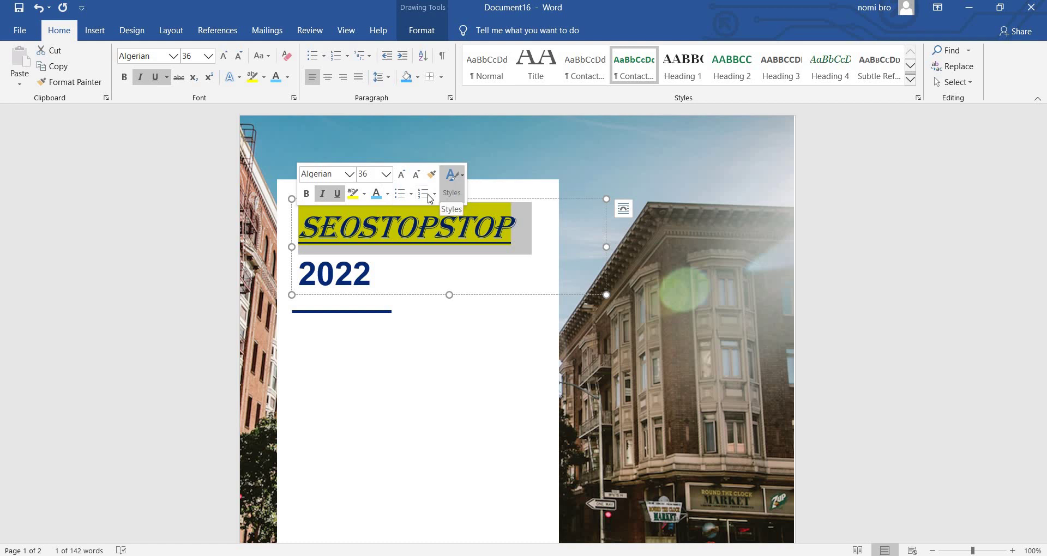
left_click(387, 202)
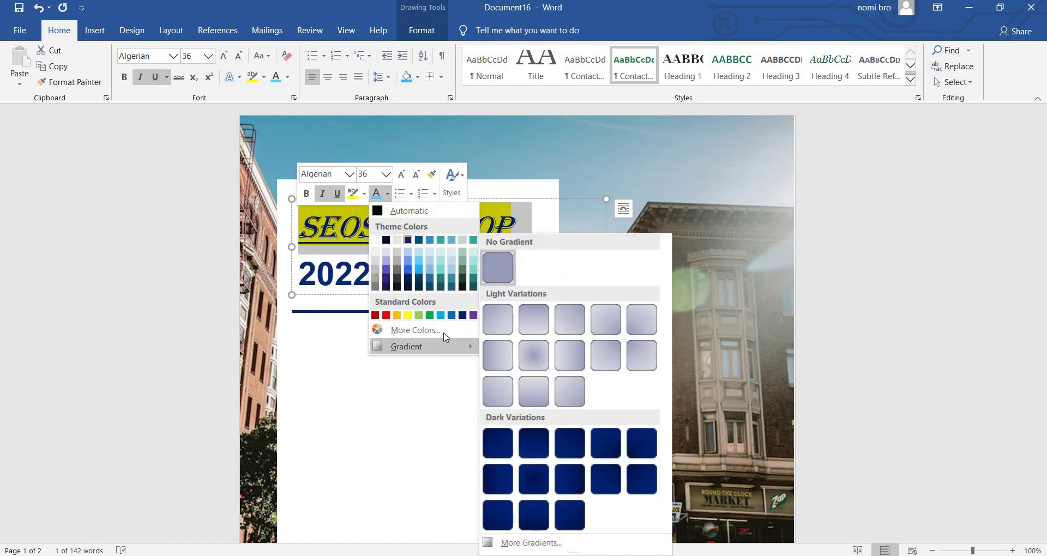
mouse_move(421, 346)
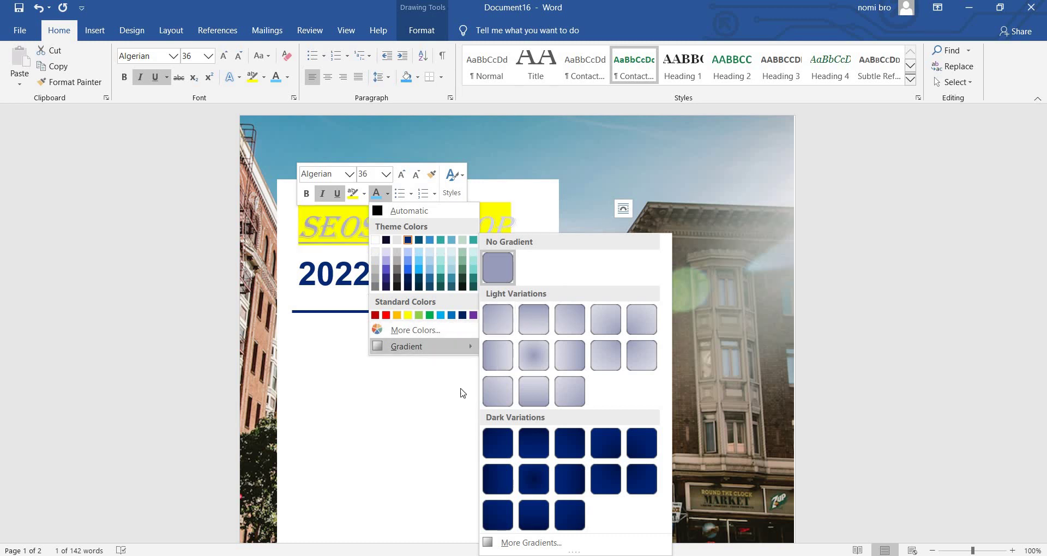
left_click(433, 402)
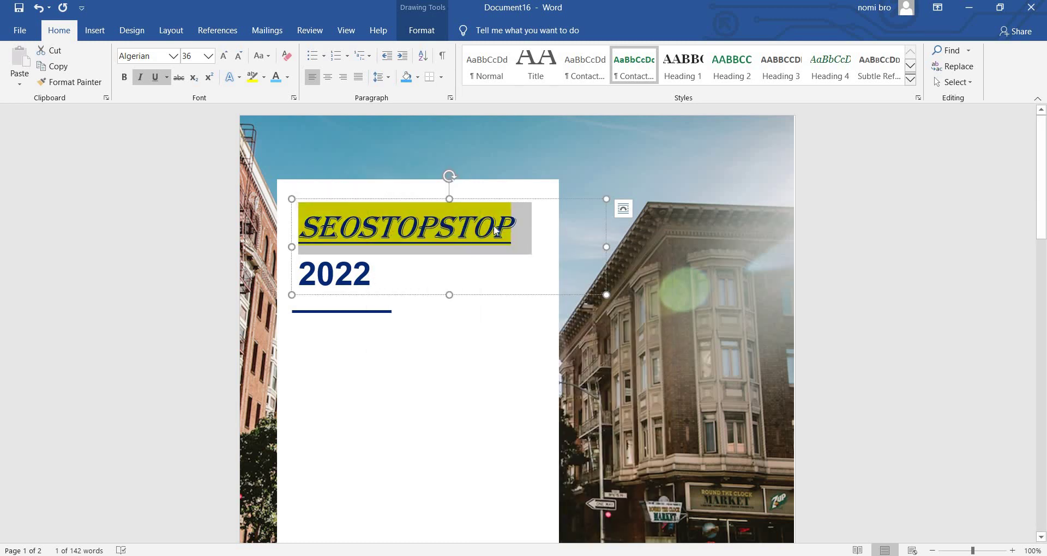
Step: Select the 2022 line and try a bullet, then numbering, on it
left_click(386, 270)
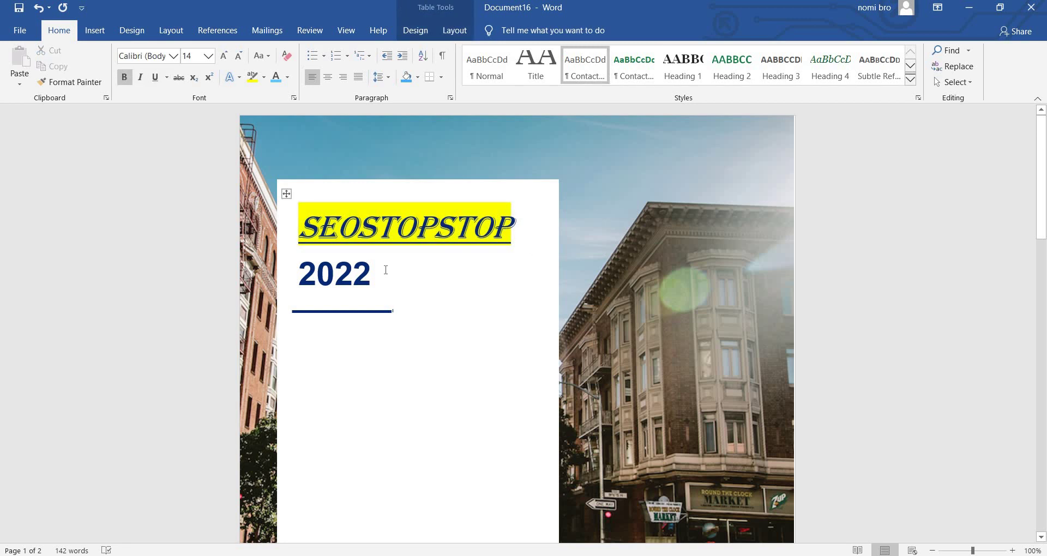
left_click_drag(316, 262, 389, 273)
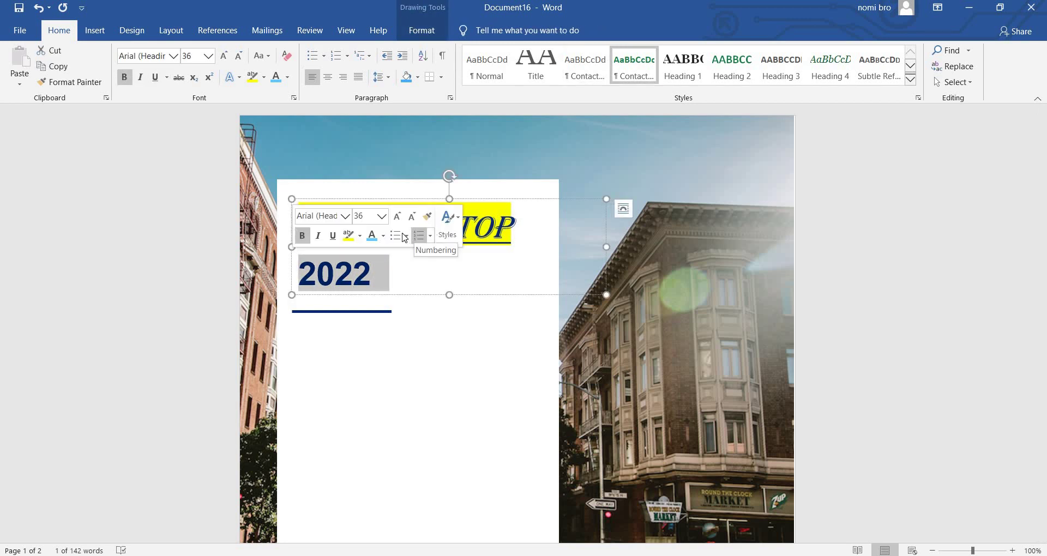
left_click(403, 234)
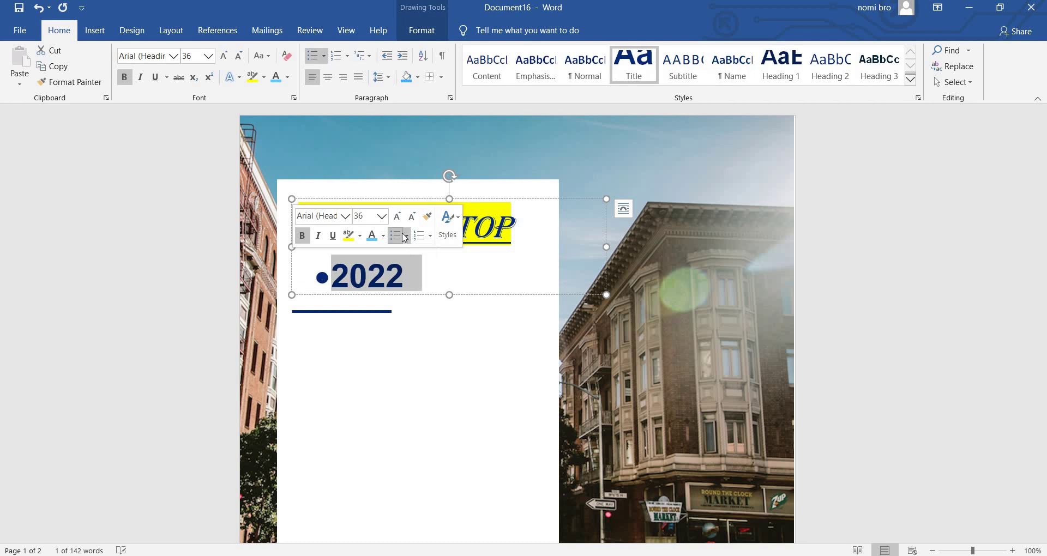
left_click(350, 327)
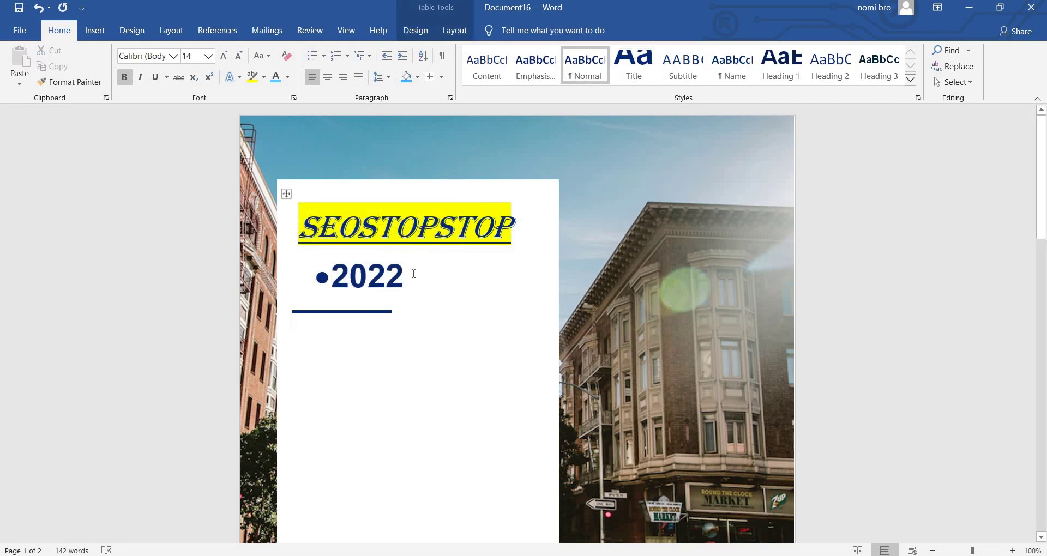
double_click(333, 273)
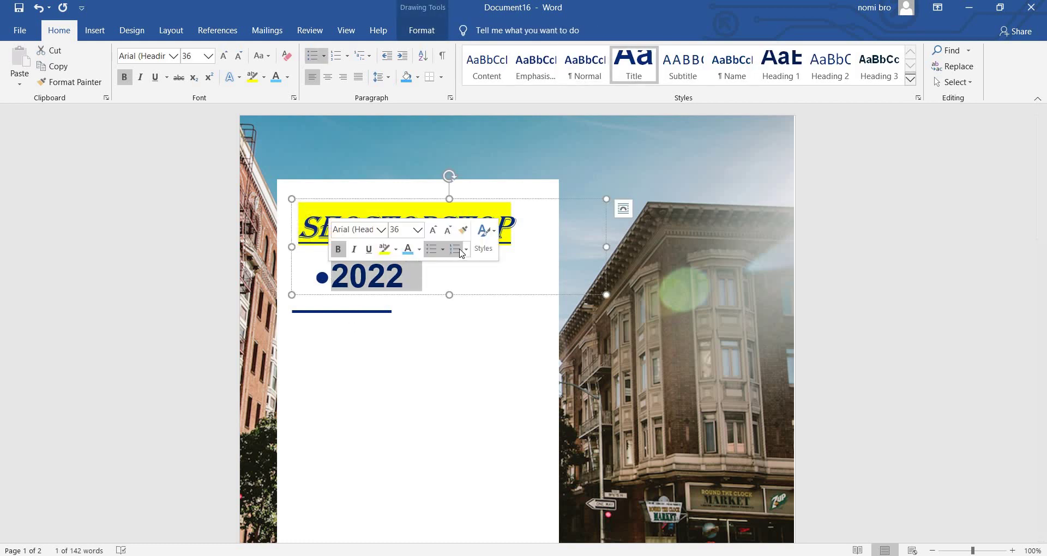
left_click(459, 253)
left_click(343, 294)
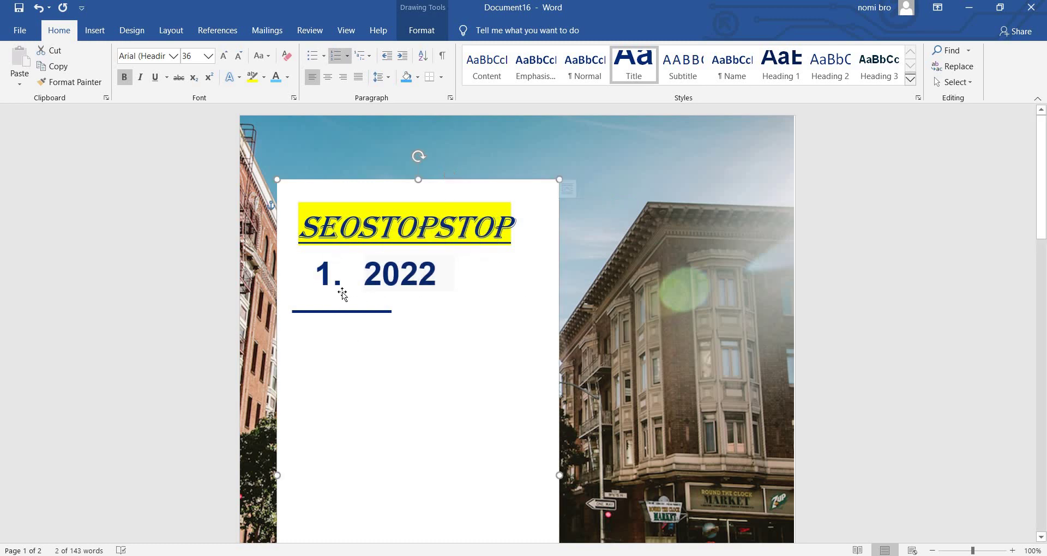
Step: Apply the Heading 2 style to the 2022 line
double_click(338, 268)
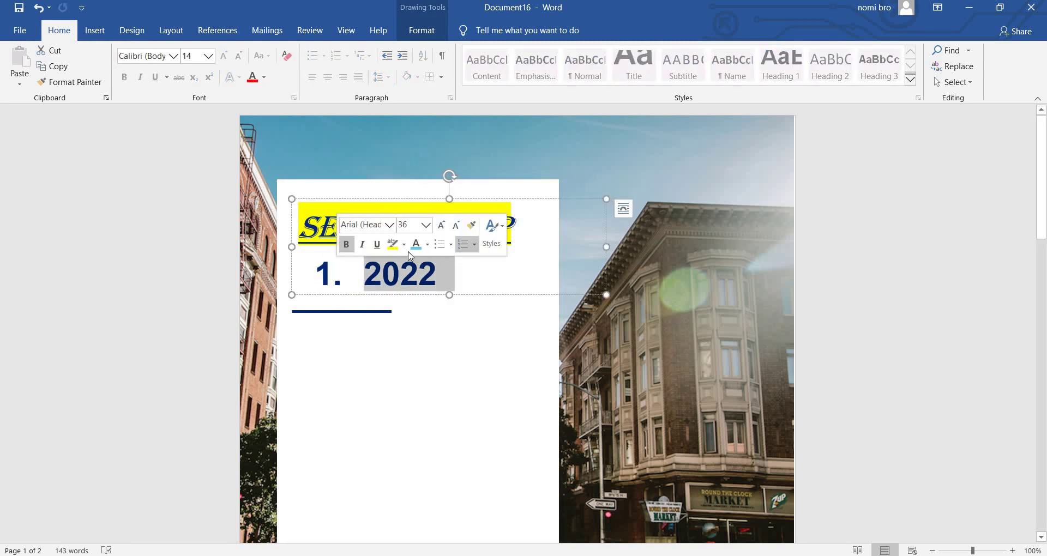
left_click(501, 245)
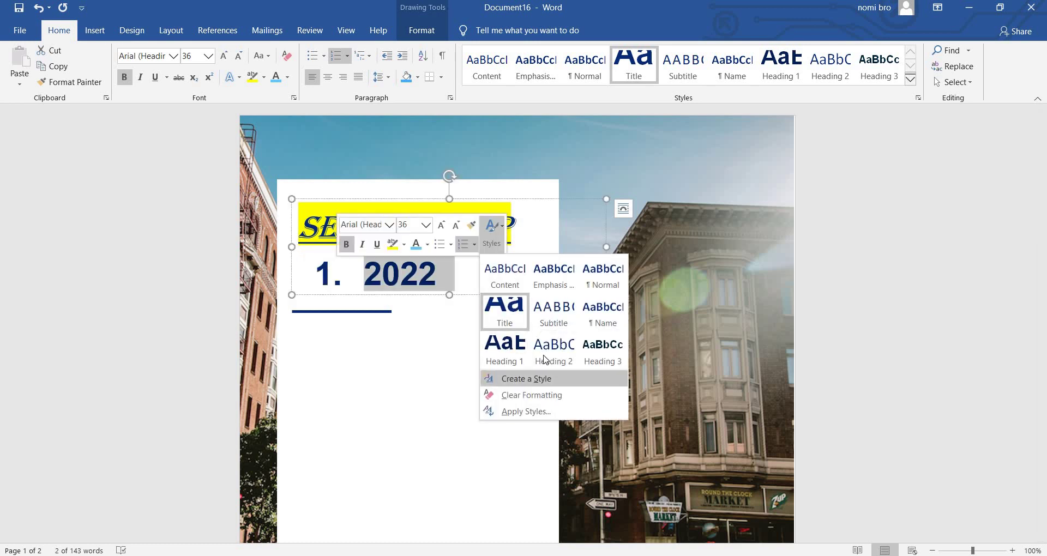
left_click(548, 352)
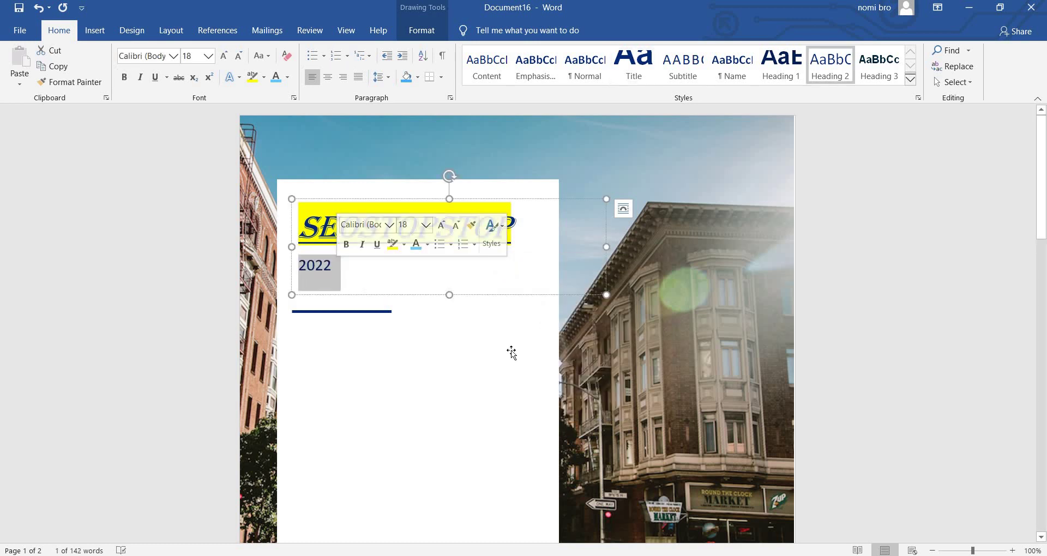
left_click(349, 180)
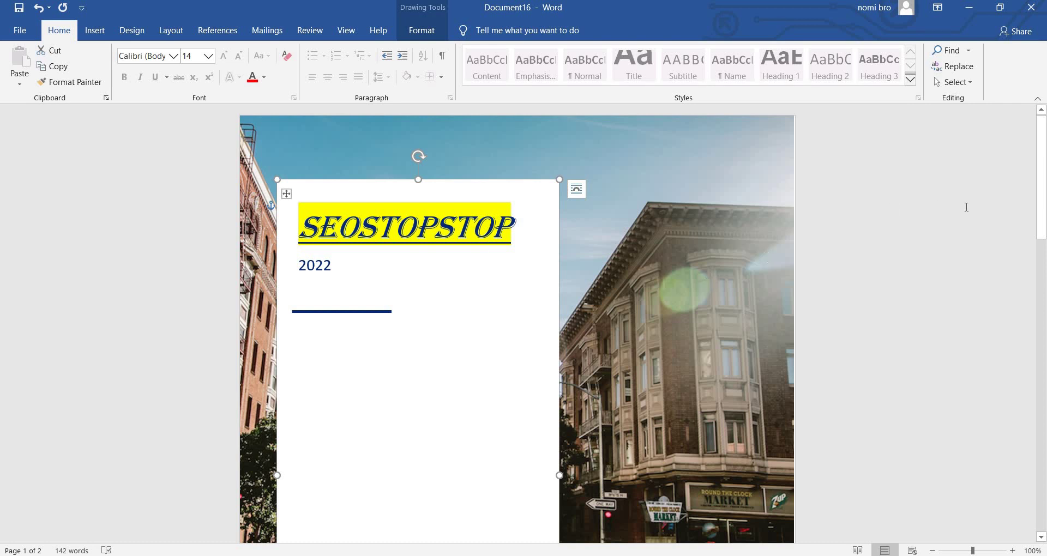
Step: Scroll down to the teal section showing the date, company and author lines
left_click_drag(1043, 218, 1043, 237)
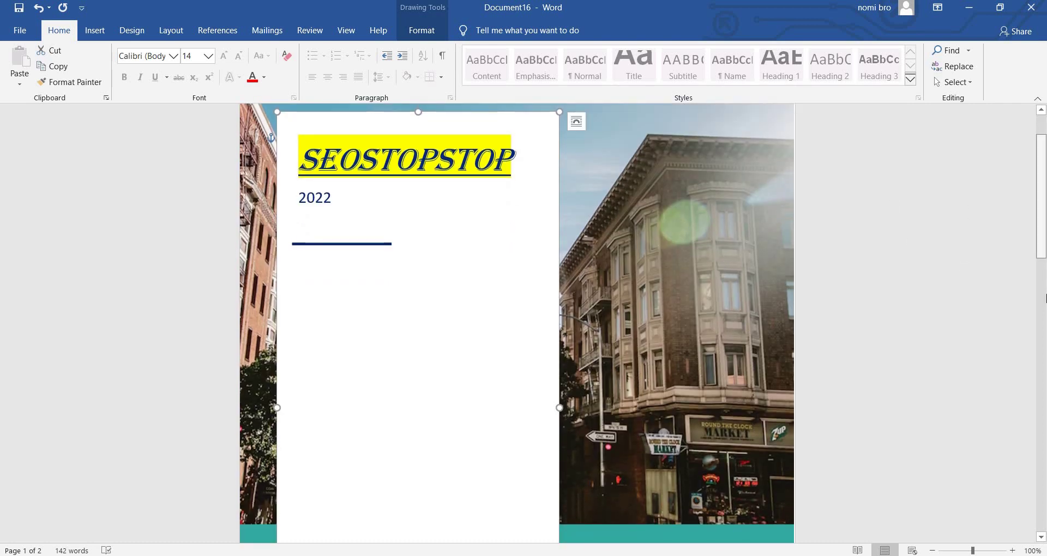
left_click_drag(1045, 240, 1045, 345)
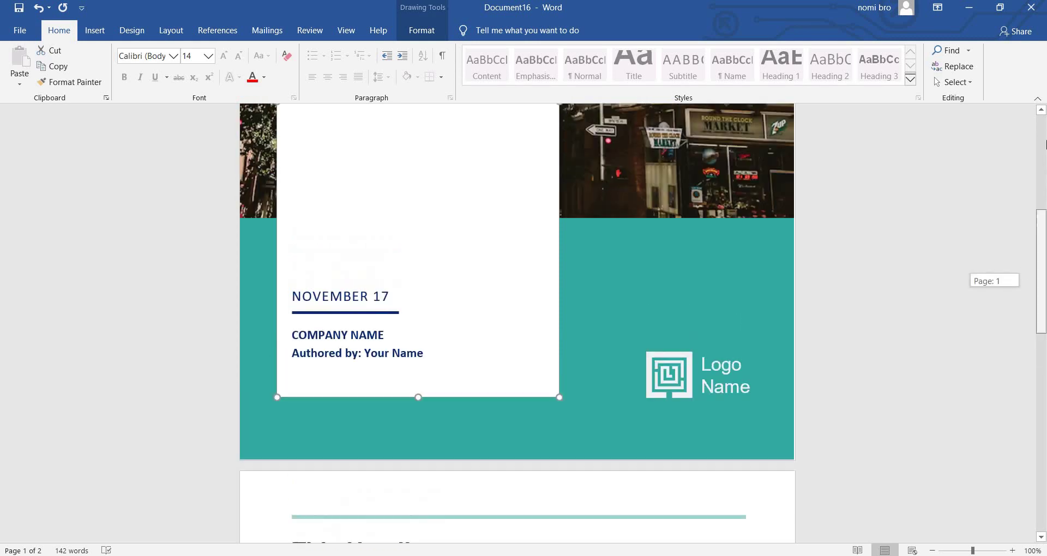
left_click_drag(1044, 283, 1043, 159)
left_click_drag(1008, 316, 438, 229)
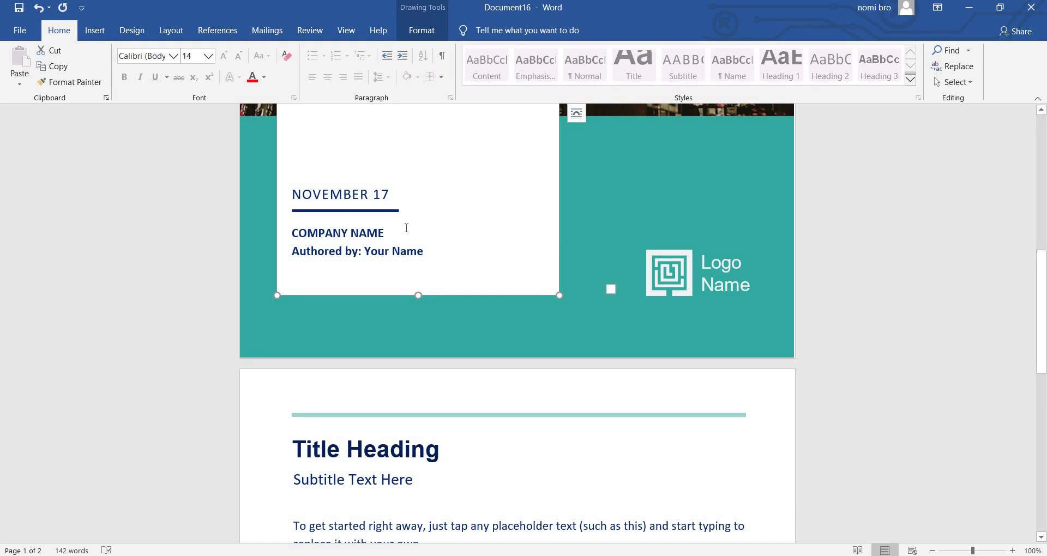
Step: Clear the COMPANY NAME placeholder and type EMAIL in its place
left_click(281, 237)
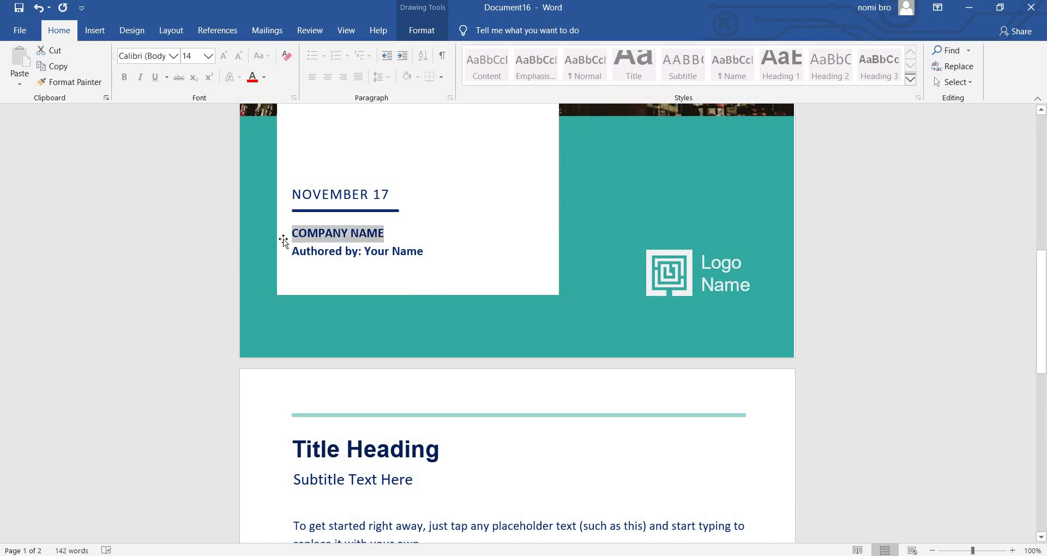
key("Delete")
type("A")
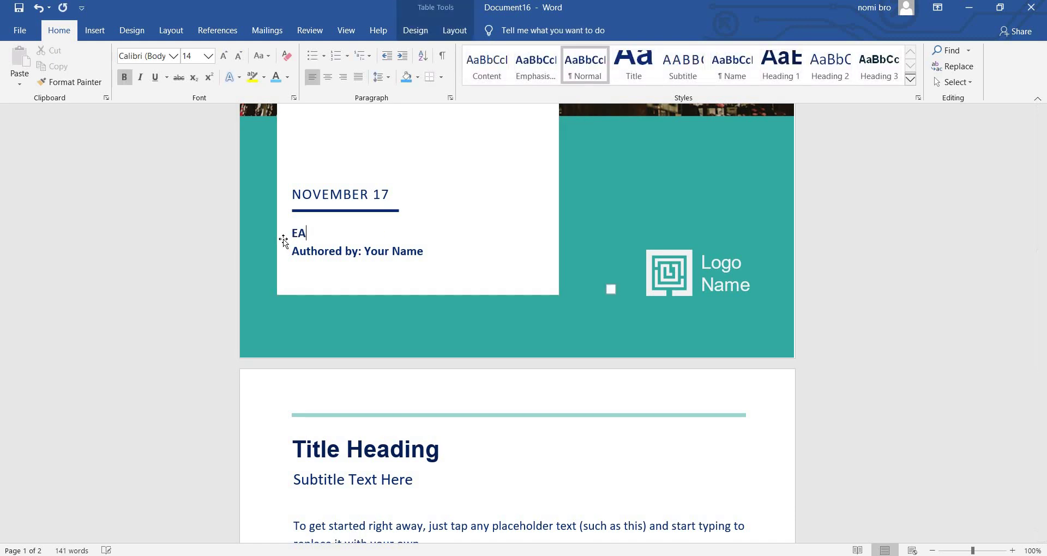
key("BackSpace")
type("MAIL")
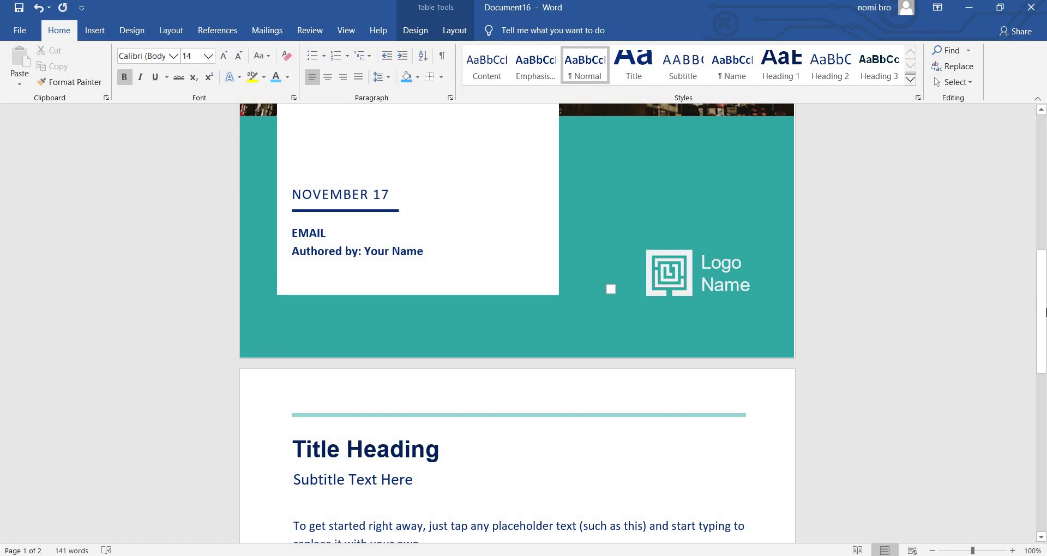
left_click_drag(1044, 314, 1045, 396)
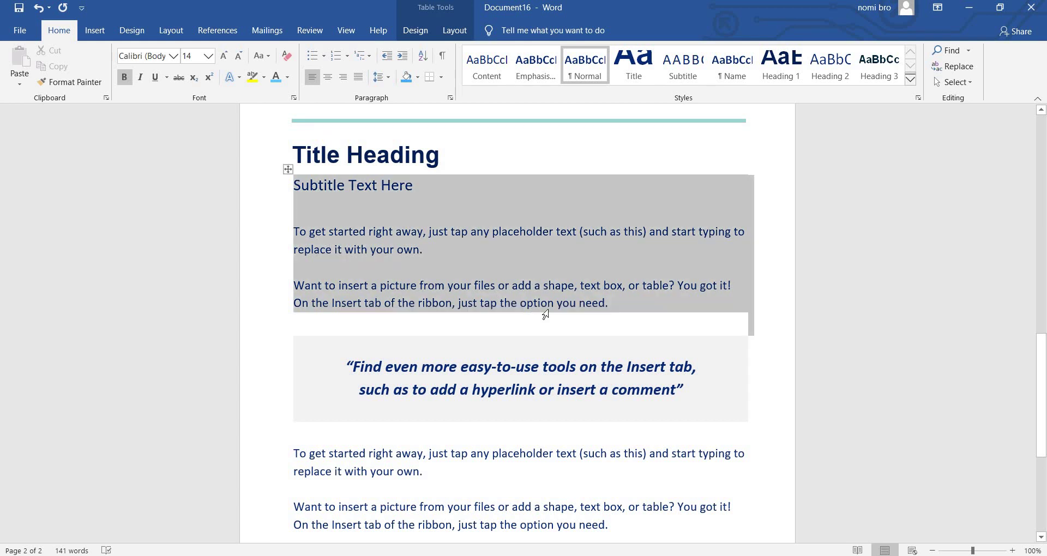
left_click_drag(469, 291, 804, 343)
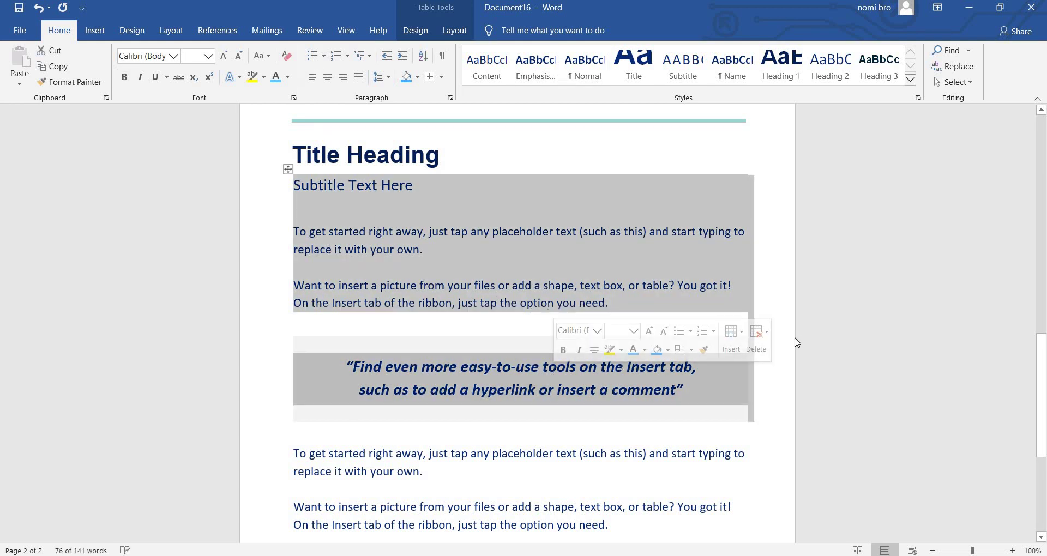
left_click(794, 344)
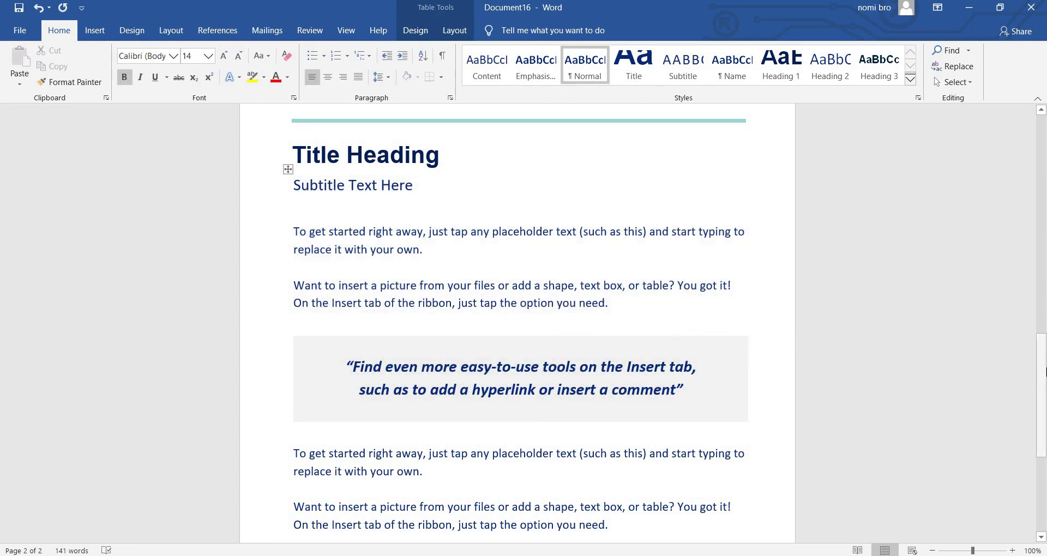
mouse_move(1044, 371)
left_mouse_down()
mouse_move(1044, 402)
mouse_move(1045, 371)
left_mouse_up()
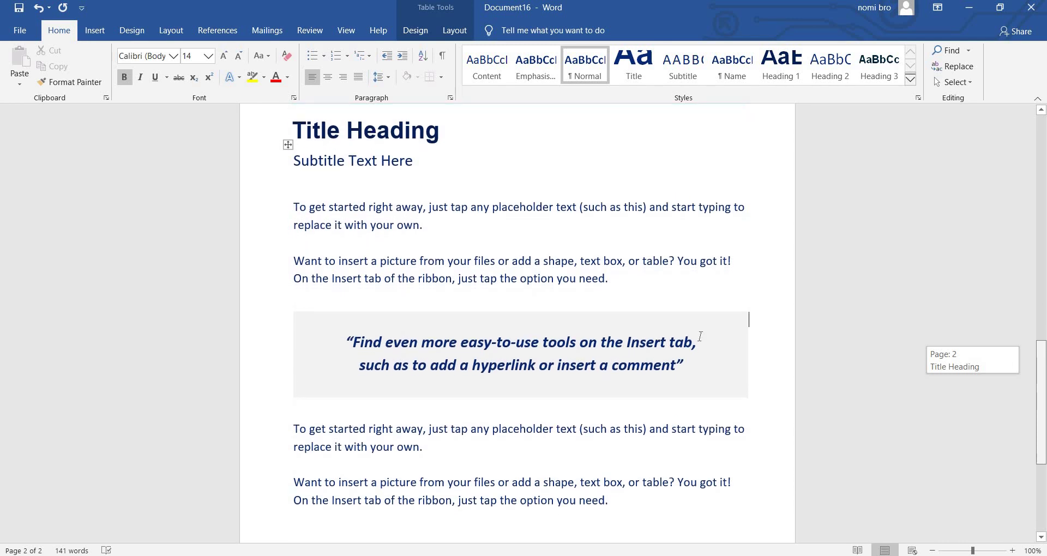
triple_click(462, 359)
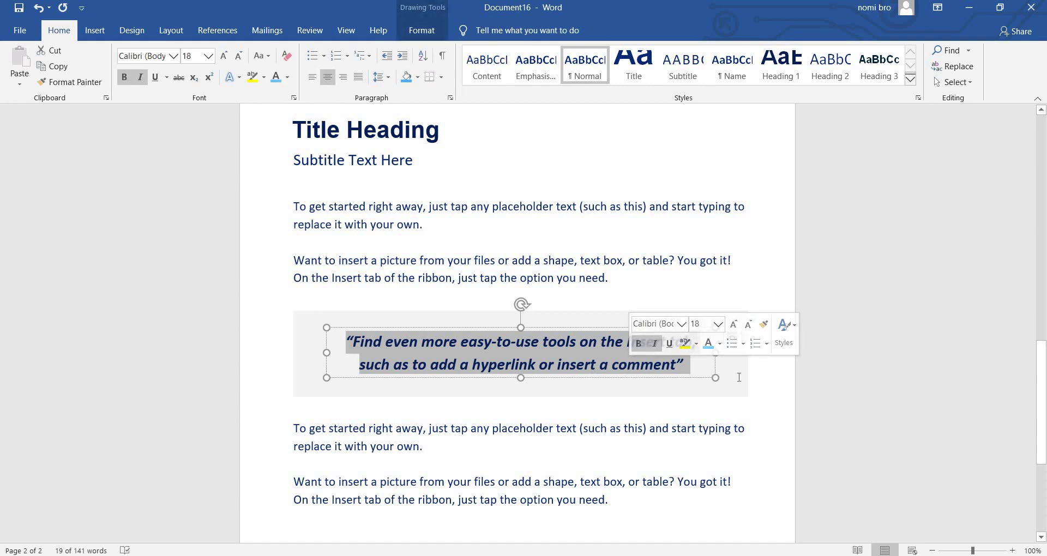
left_click(765, 376)
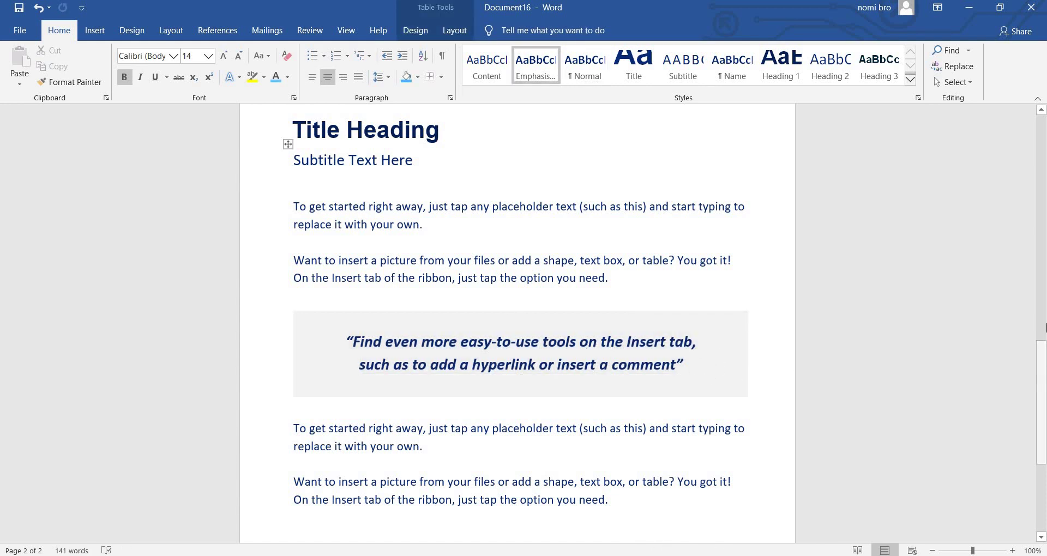
mouse_move(1045, 327)
left_mouse_down()
mouse_move(1046, 146)
mouse_move(1045, 161)
left_mouse_up()
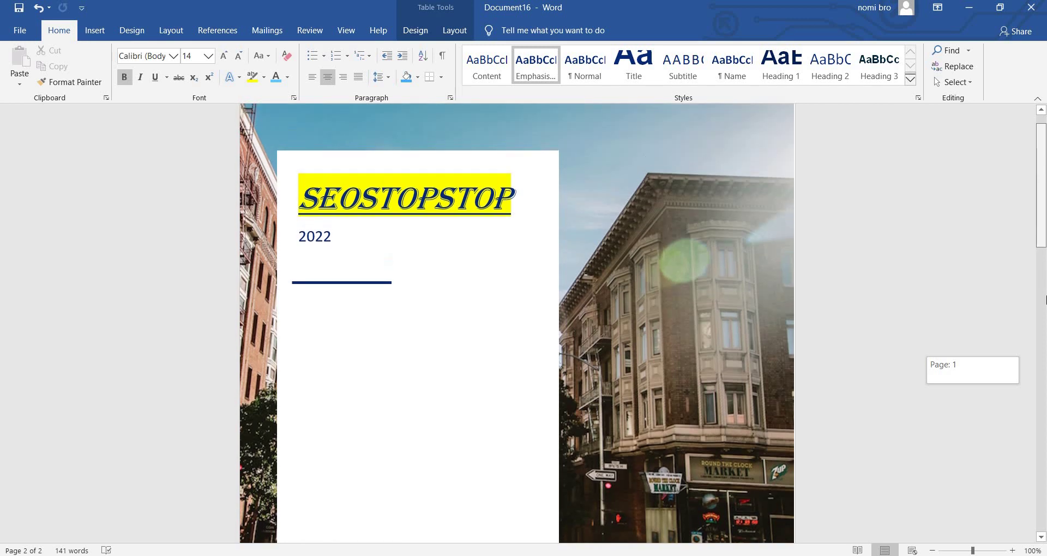
Step: Scroll back to the finished cover and reveal the hidden system-tray icons
mouse_move(1046, 161)
left_mouse_down()
mouse_move(982, 357)
mouse_move(991, 139)
left_mouse_up()
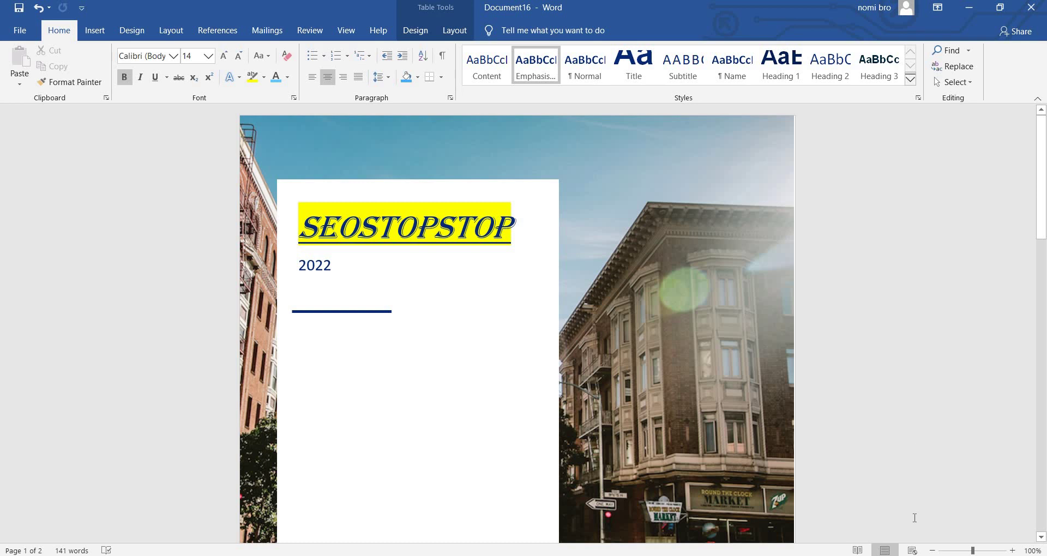
left_click(892, 555)
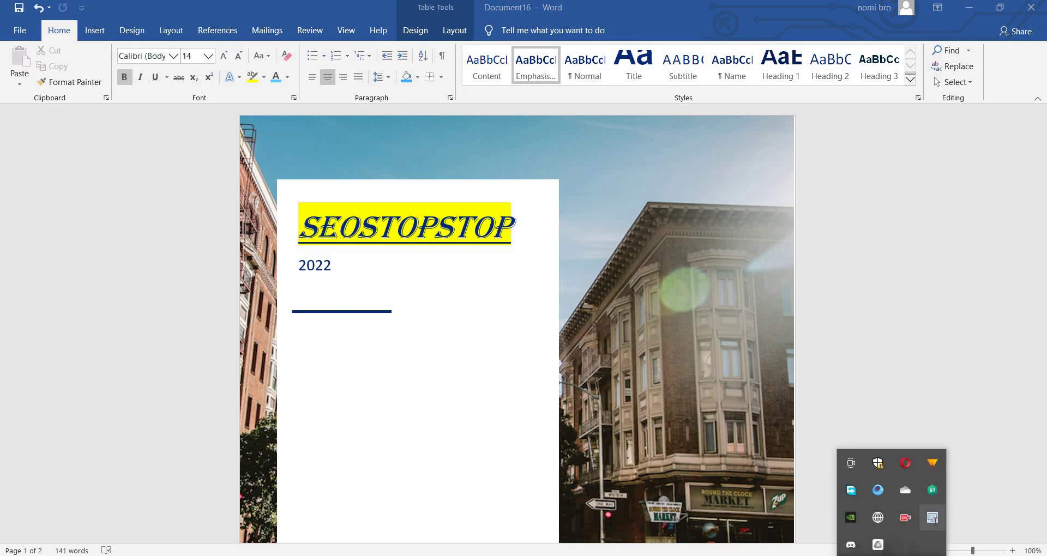